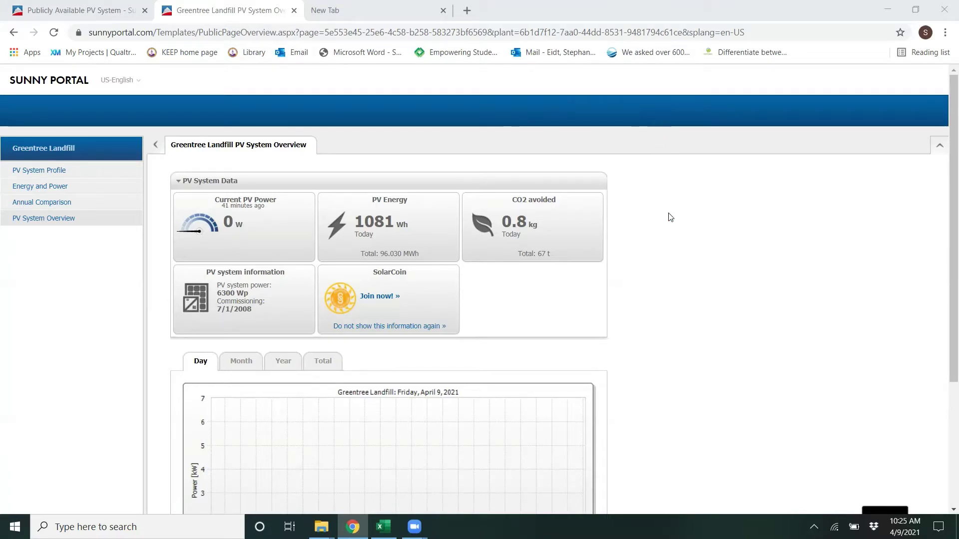
- View Greentree Landfill's daily Energy and Power charts, going back day by day to April 6, 2021
{"action": "mouse_move", "coordinate": [944, 129]}
{"action": "left_mouse_down"}
{"action": "mouse_move", "coordinate": [945, 231]}
{"action": "mouse_move", "coordinate": [945, 123]}
{"action": "left_mouse_up"}
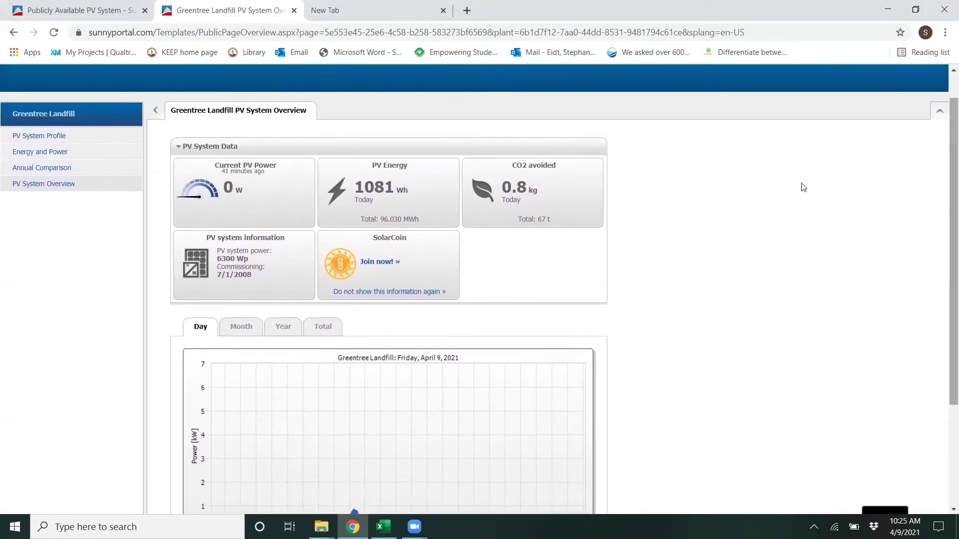
{"action": "left_click", "coordinate": [50, 156]}
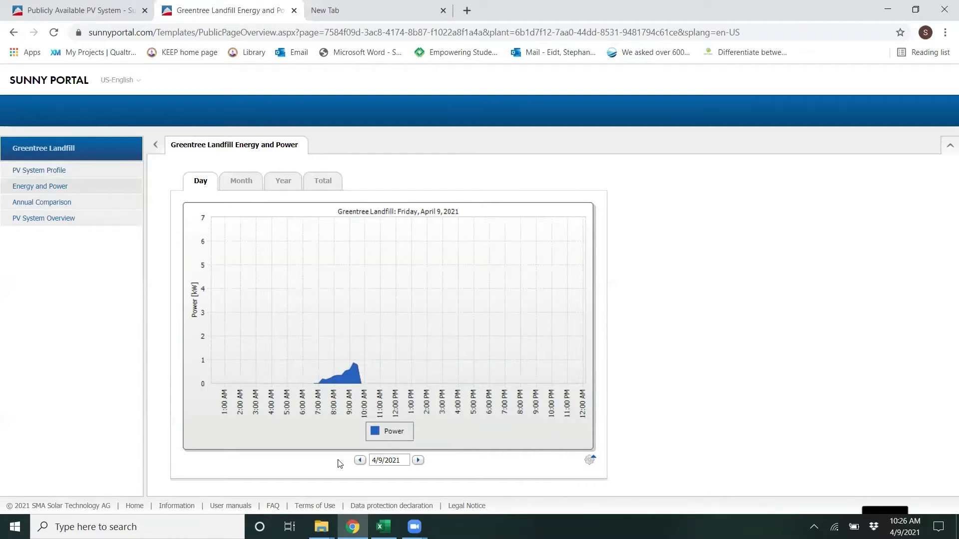
{"action": "left_click", "coordinate": [358, 460]}
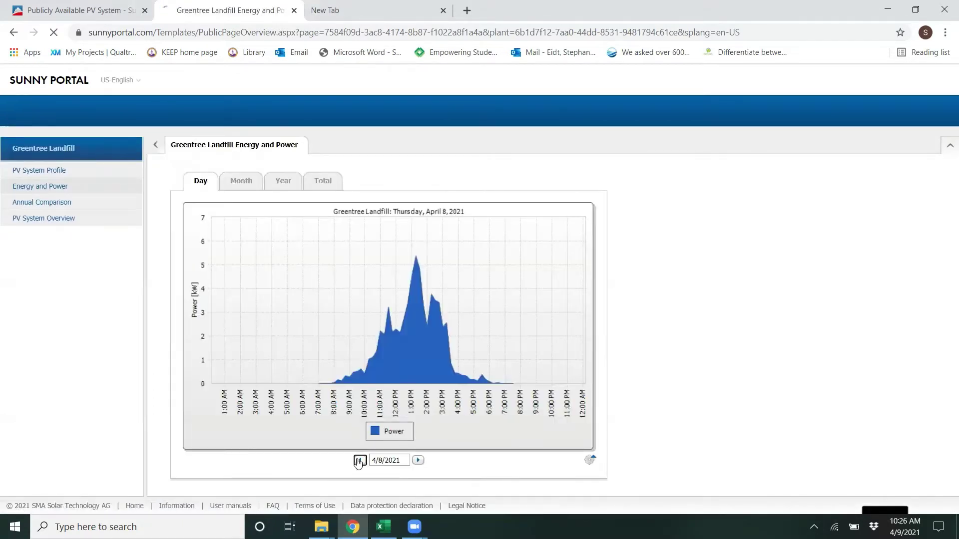
{"action": "left_click", "coordinate": [359, 460]}
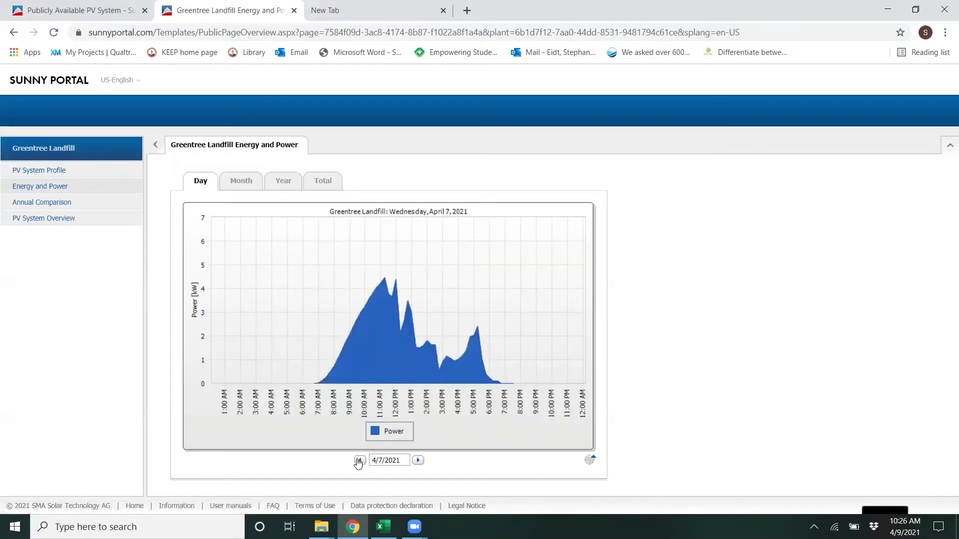
{"action": "left_click", "coordinate": [358, 460]}
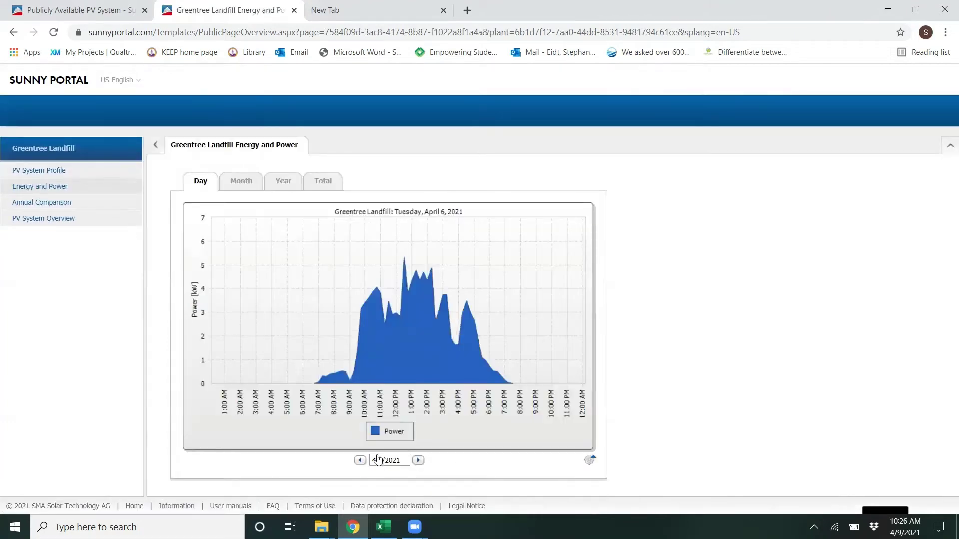
- Choose January 13, 2021 in the date calendar to display that day's power chart
{"action": "left_click", "coordinate": [388, 461]}
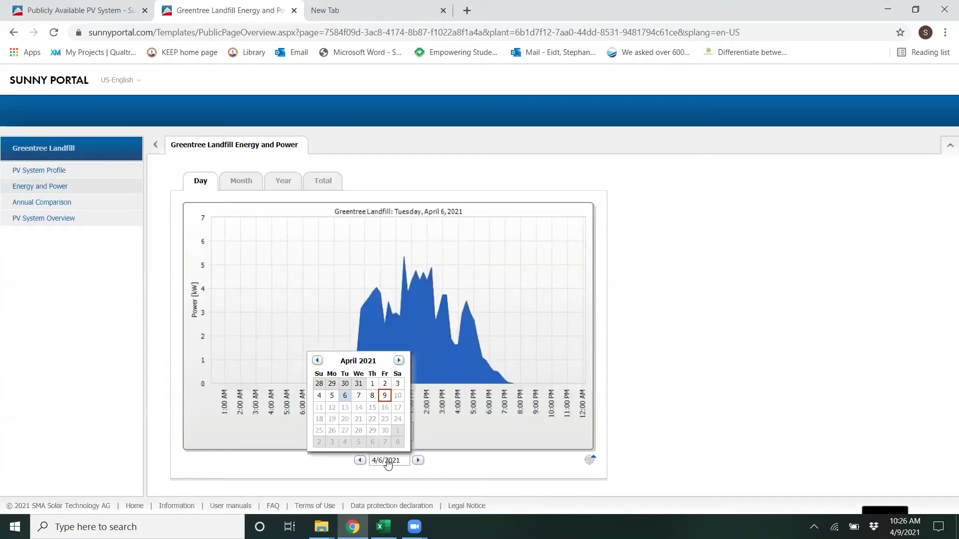
{"action": "left_click", "coordinate": [317, 361]}
{"action": "left_click", "coordinate": [318, 361]}
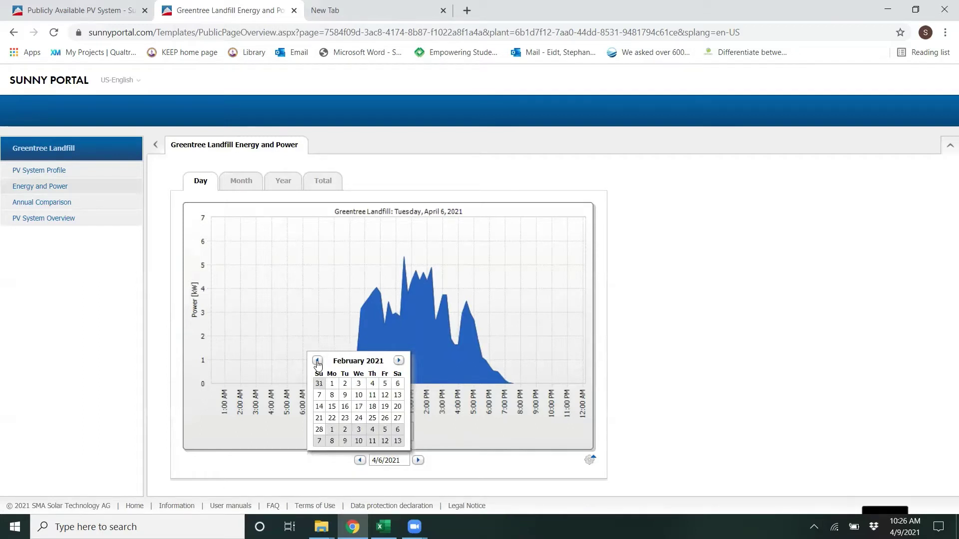
{"action": "left_click", "coordinate": [317, 361]}
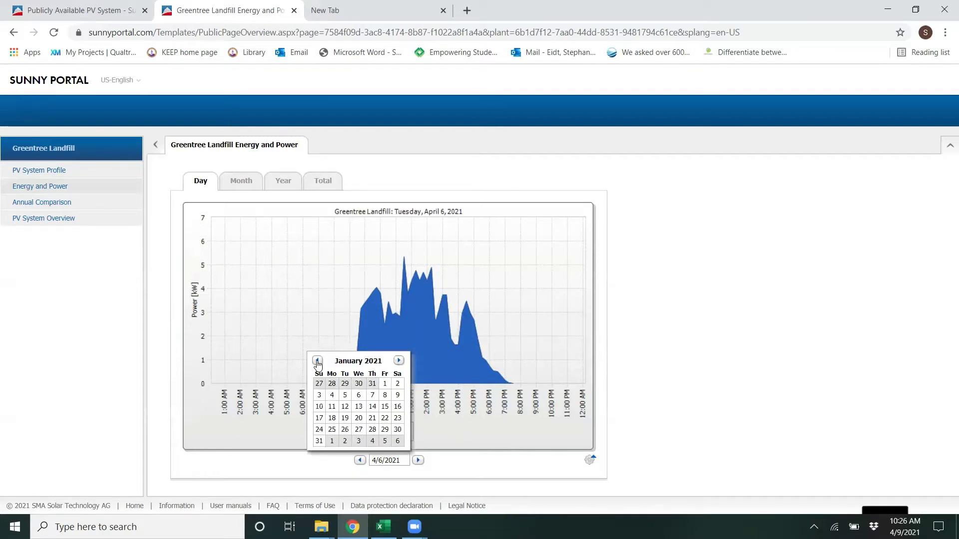
{"action": "left_click", "coordinate": [317, 361]}
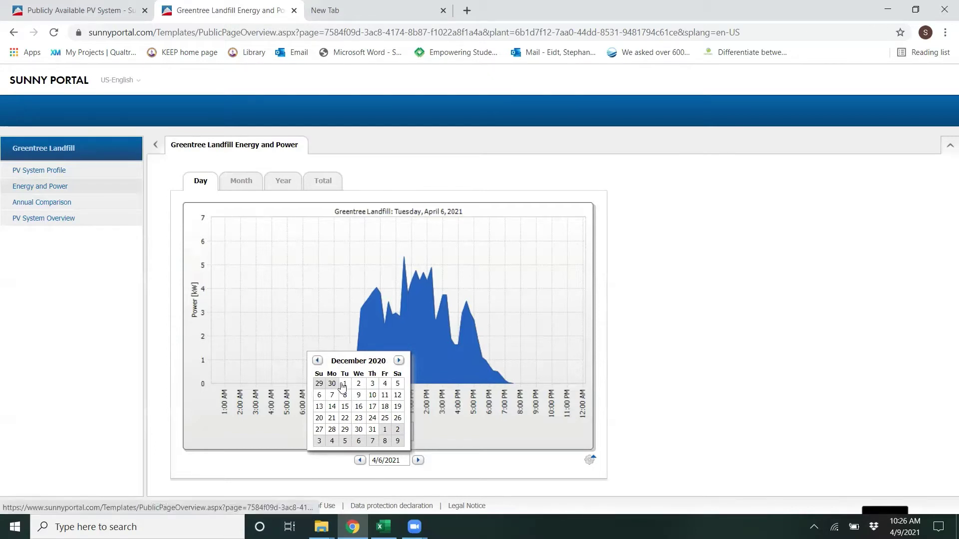
{"action": "left_click", "coordinate": [398, 361]}
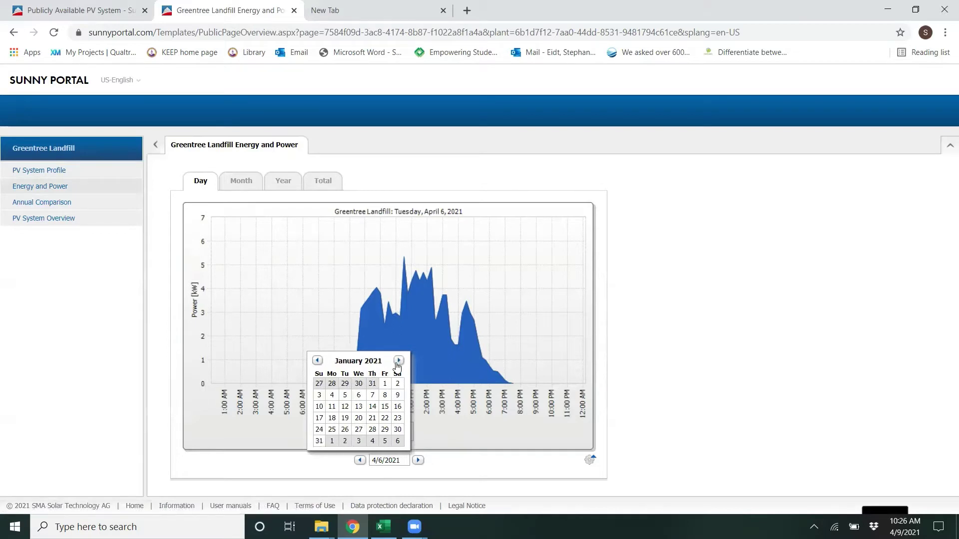
{"action": "left_click", "coordinate": [358, 407]}
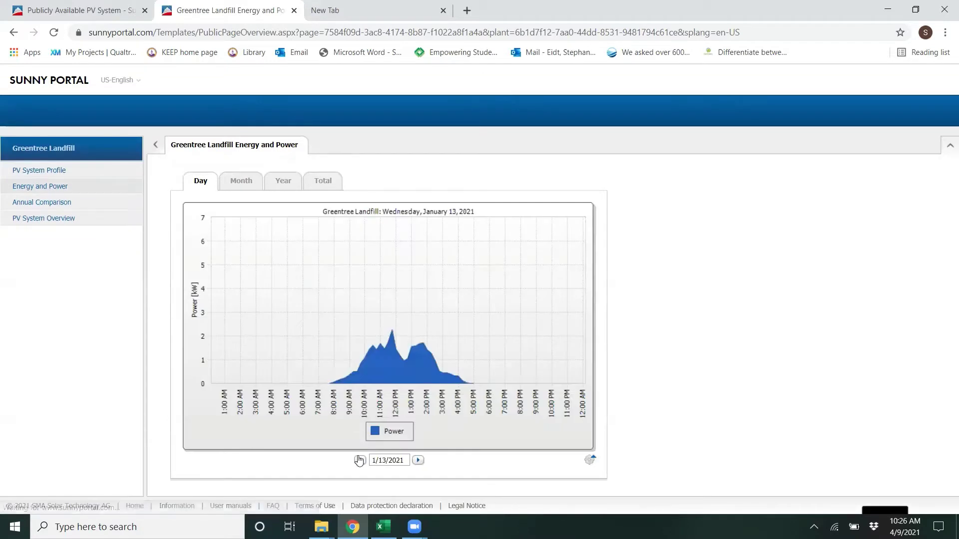
- Review the daily power charts one day at a time back to December 29, 2020, and open the date calendar
{"action": "left_click", "coordinate": [359, 461]}
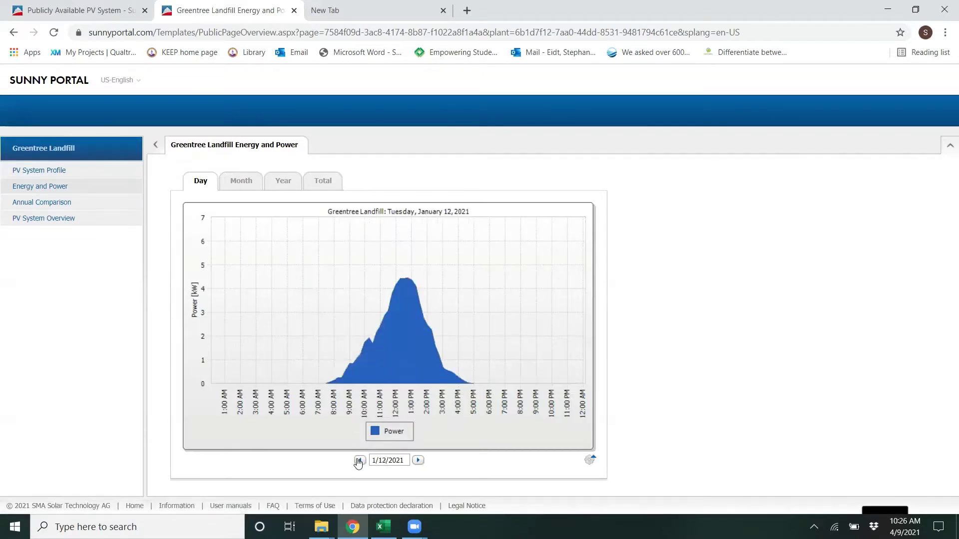
{"action": "left_click", "coordinate": [359, 460]}
{"action": "left_click", "coordinate": [359, 460]}
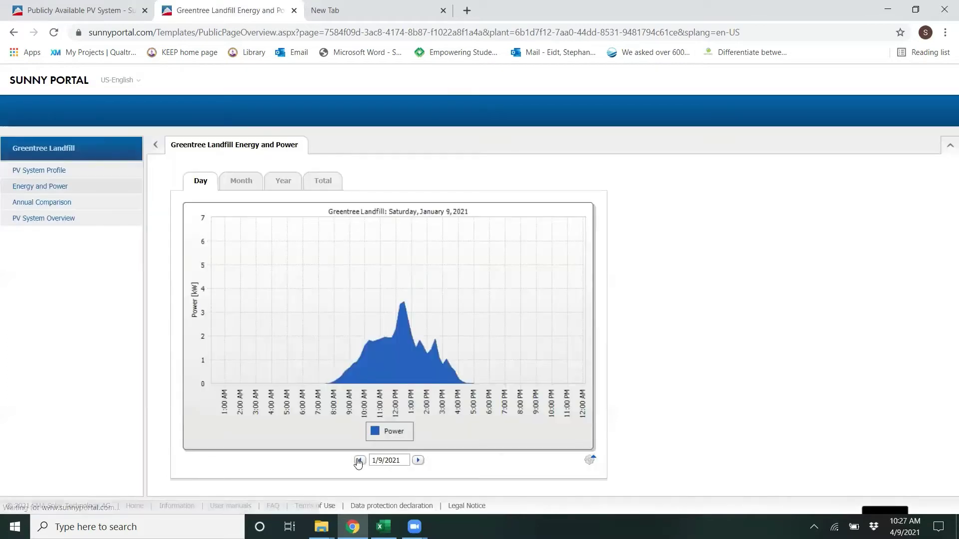
{"action": "left_click", "coordinate": [359, 460]}
{"action": "left_click", "coordinate": [358, 460]}
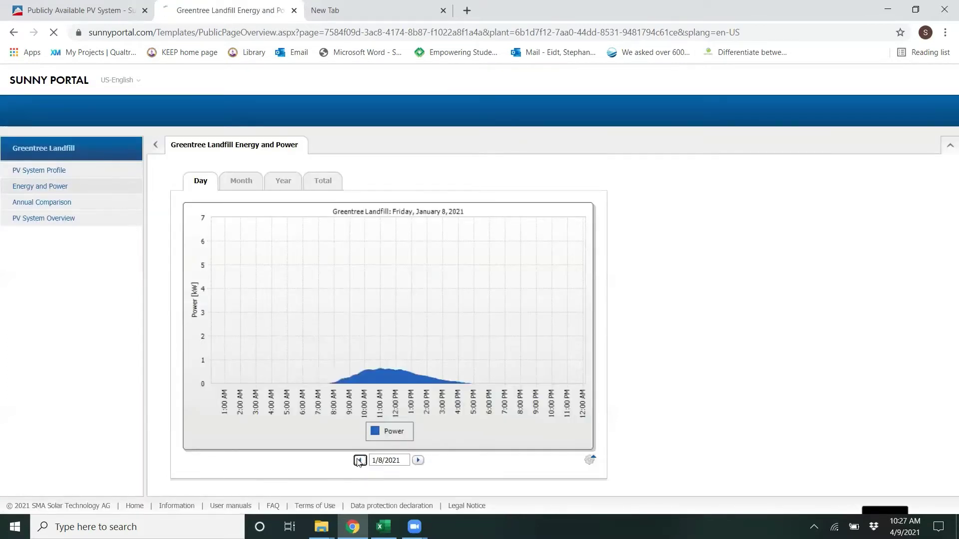
{"action": "left_click", "coordinate": [359, 460]}
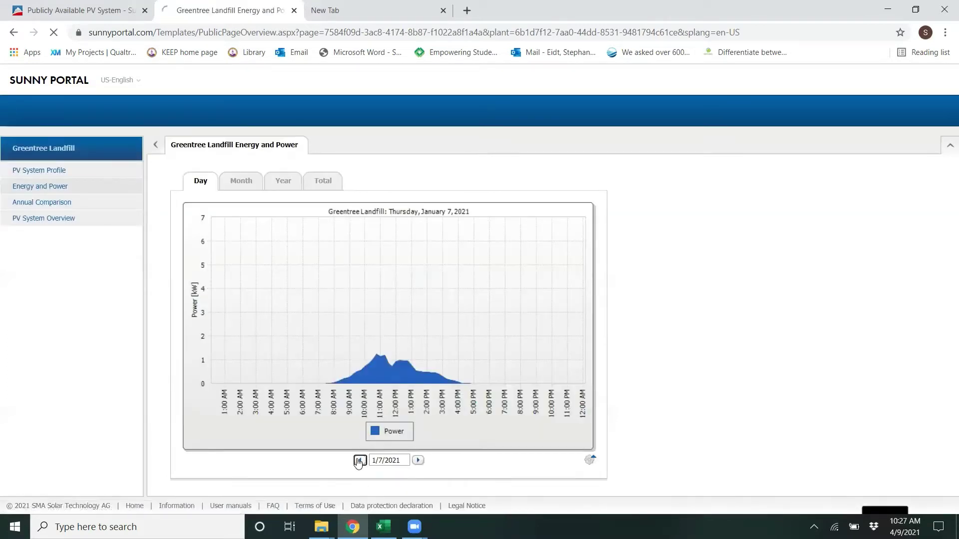
{"action": "left_click", "coordinate": [359, 461]}
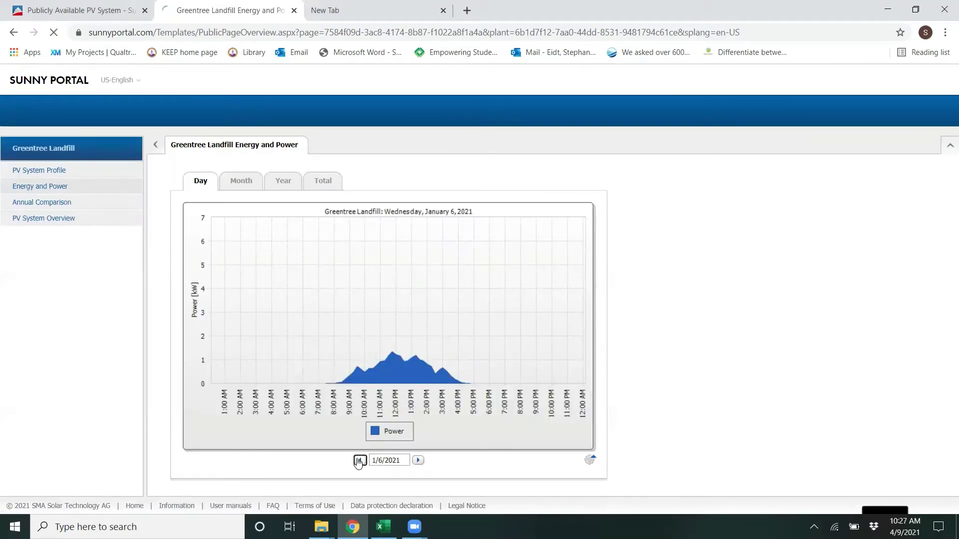
{"action": "left_click", "coordinate": [359, 461]}
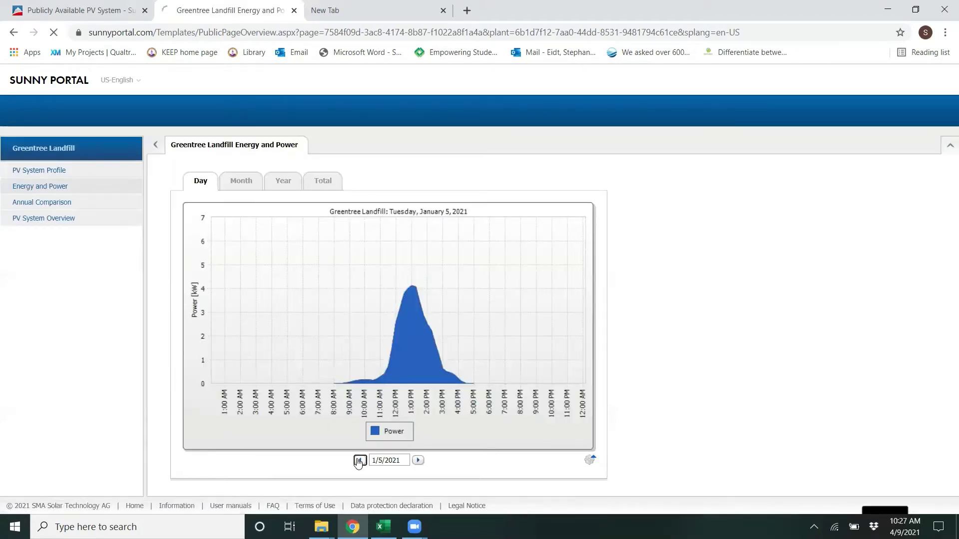
{"action": "left_click", "coordinate": [358, 461]}
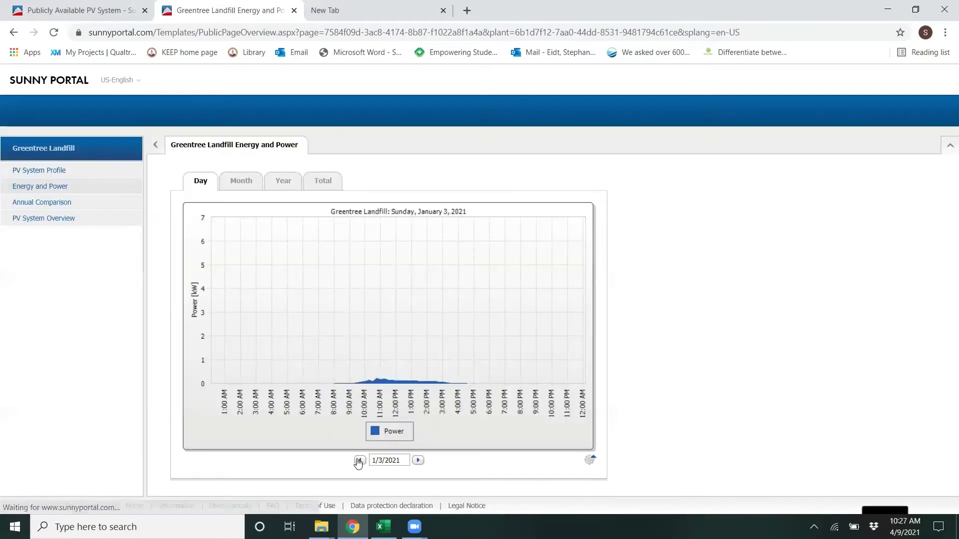
{"action": "left_click", "coordinate": [359, 461]}
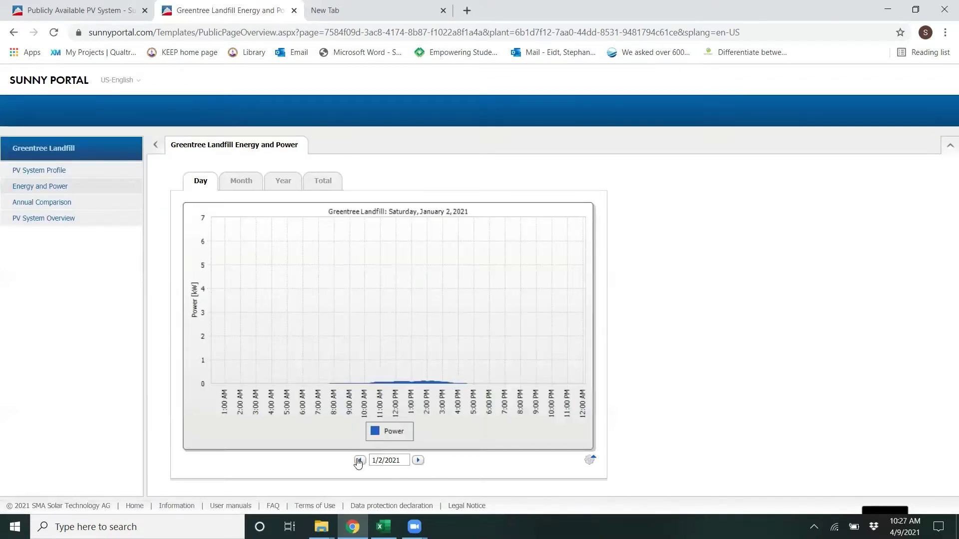
{"action": "left_click", "coordinate": [358, 460]}
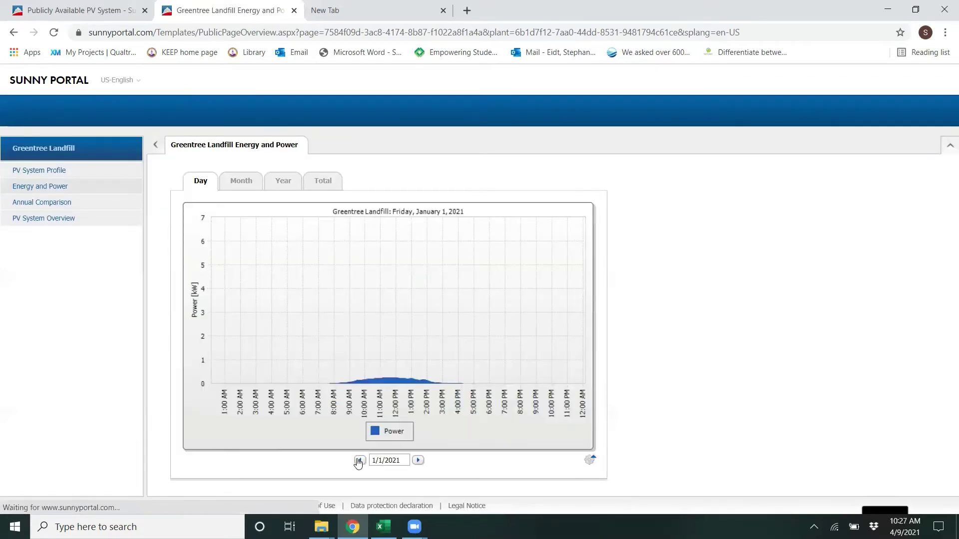
{"action": "left_click", "coordinate": [358, 461]}
{"action": "left_click", "coordinate": [358, 461]}
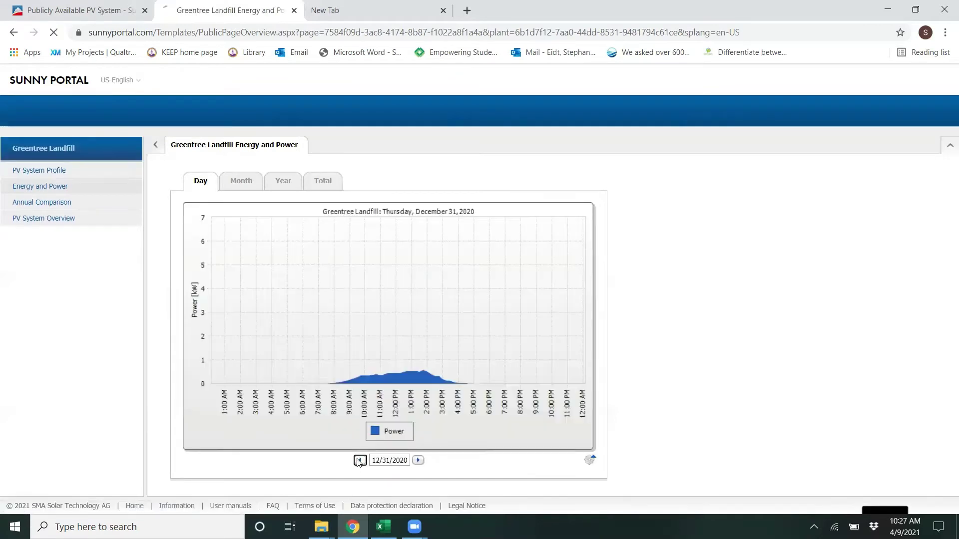
{"action": "left_click", "coordinate": [359, 460]}
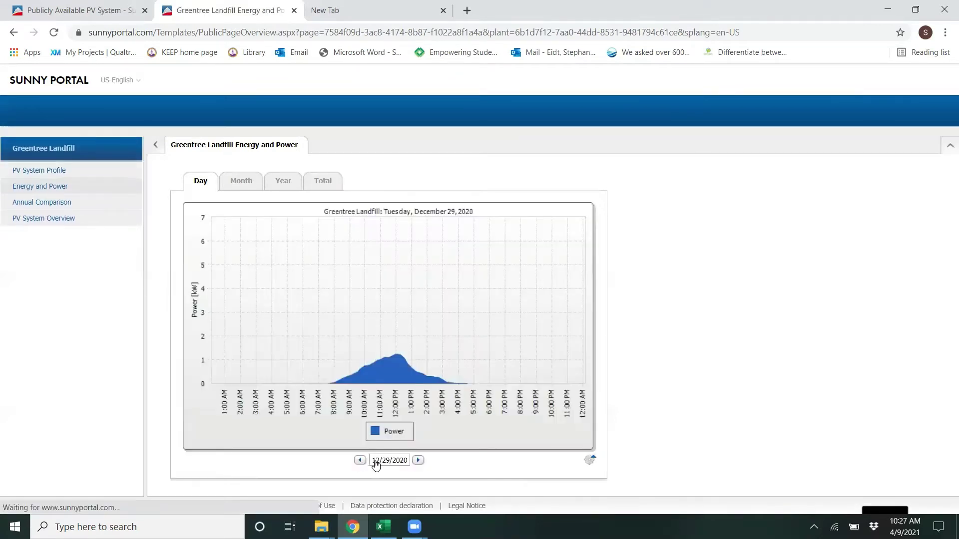
{"action": "left_click", "coordinate": [396, 462]}
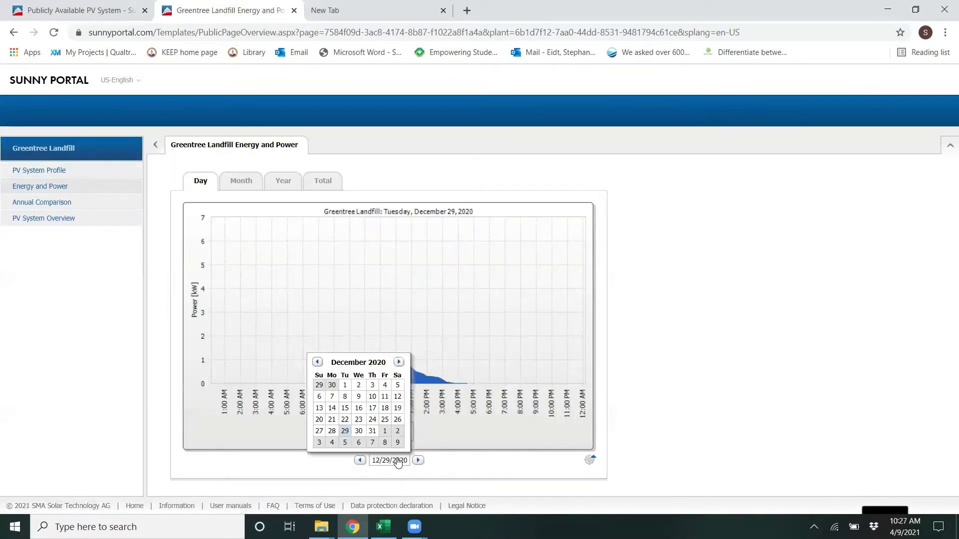
{"action": "double_click", "coordinate": [398, 363]}
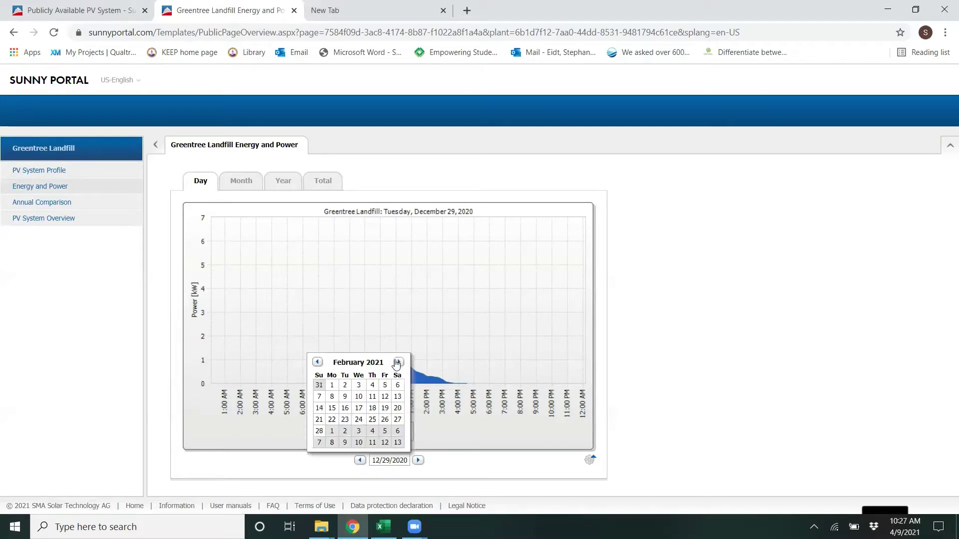
{"action": "left_click", "coordinate": [397, 362]}
{"action": "left_click", "coordinate": [398, 363]}
{"action": "double_click", "coordinate": [398, 362]}
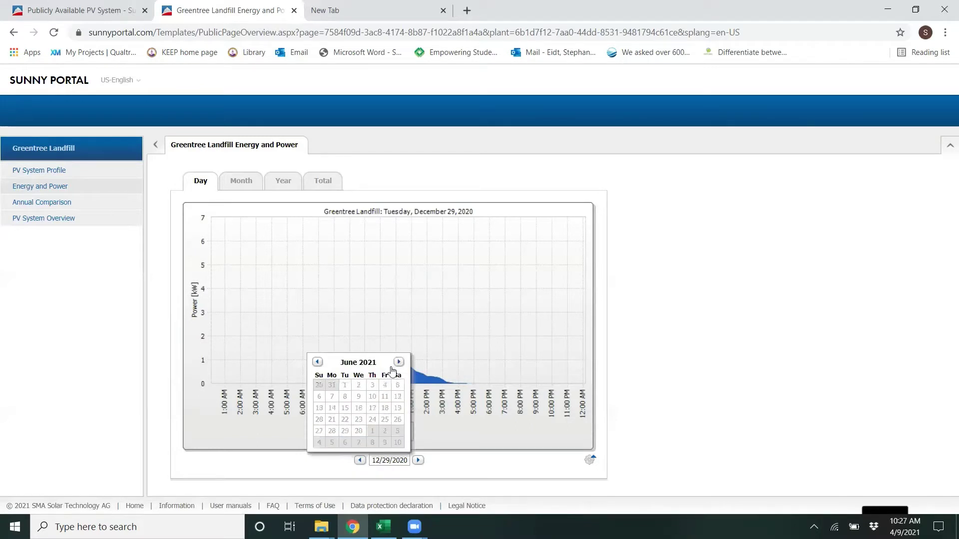
{"action": "left_click", "coordinate": [317, 362]}
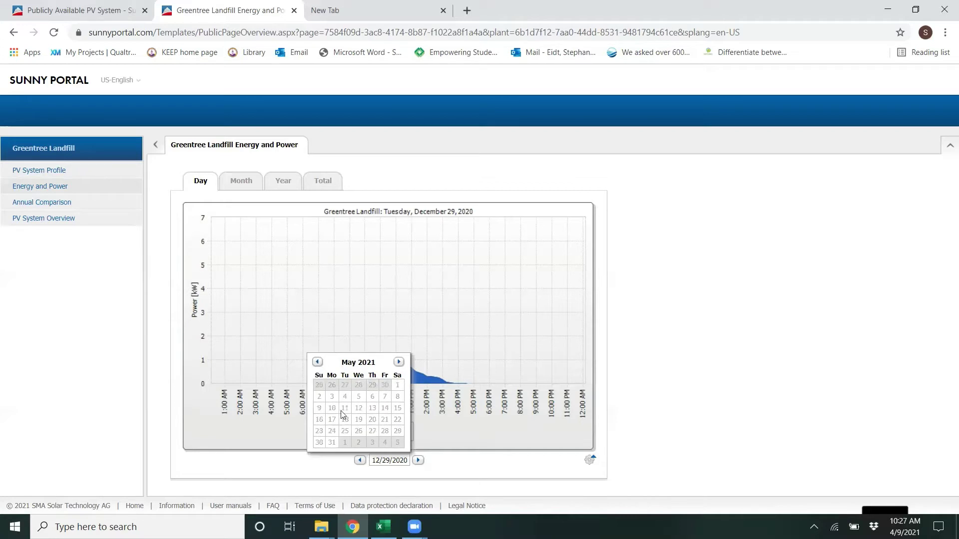
{"action": "left_click", "coordinate": [316, 363]}
{"action": "left_click", "coordinate": [316, 363]}
{"action": "left_click", "coordinate": [317, 363]}
{"action": "left_click", "coordinate": [317, 363]}
{"action": "left_click", "coordinate": [316, 364]}
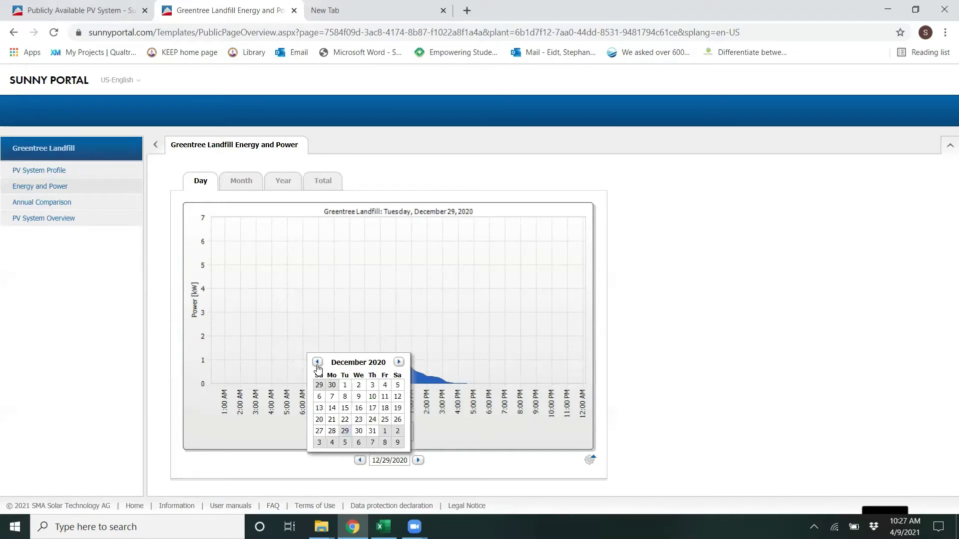
- Go back to May 2020 in the calendar and display the power chart for May 15, 2020
{"action": "left_click", "coordinate": [316, 364]}
{"action": "left_click", "coordinate": [316, 363]}
{"action": "left_click", "coordinate": [316, 363]}
{"action": "left_click", "coordinate": [318, 362]}
{"action": "left_click", "coordinate": [317, 363]}
{"action": "left_click", "coordinate": [317, 363]}
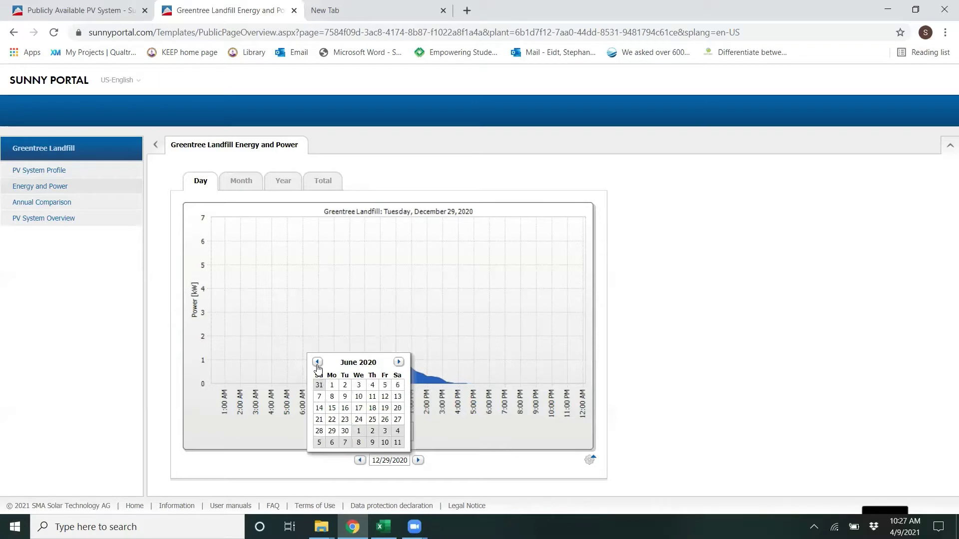
{"action": "left_click", "coordinate": [317, 366]}
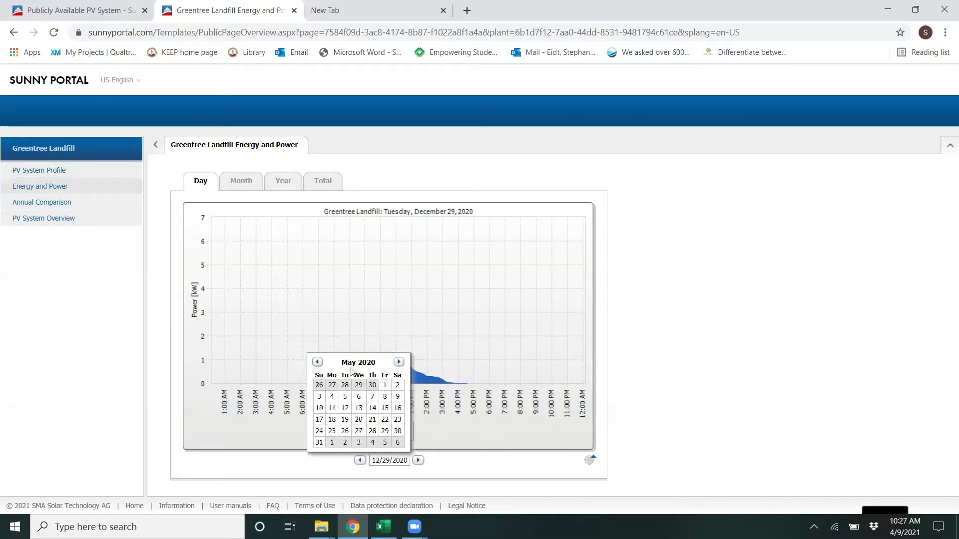
{"action": "left_click", "coordinate": [385, 409]}
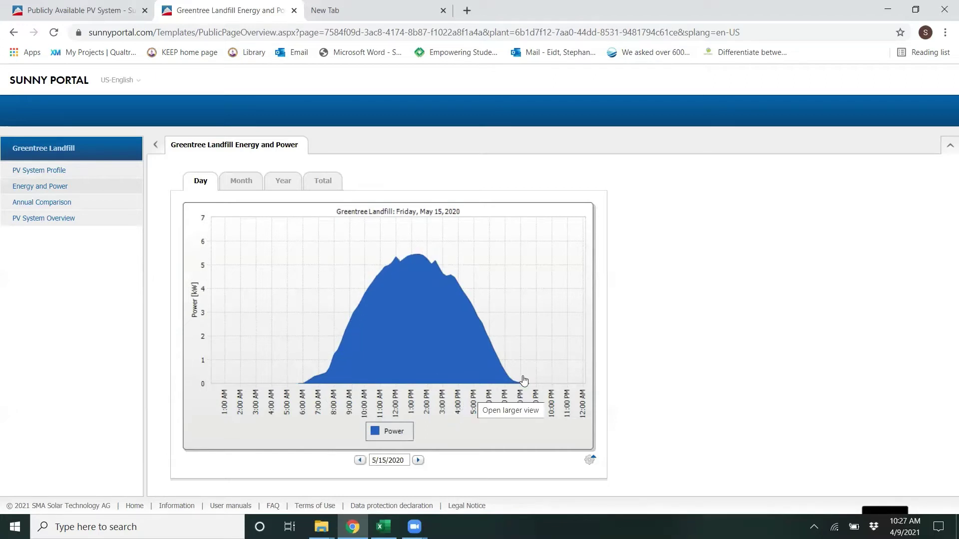
- Inspect the power values at several times of day in the enlarged May 15, 2020 chart, and close the larger view
{"action": "left_click", "coordinate": [372, 328]}
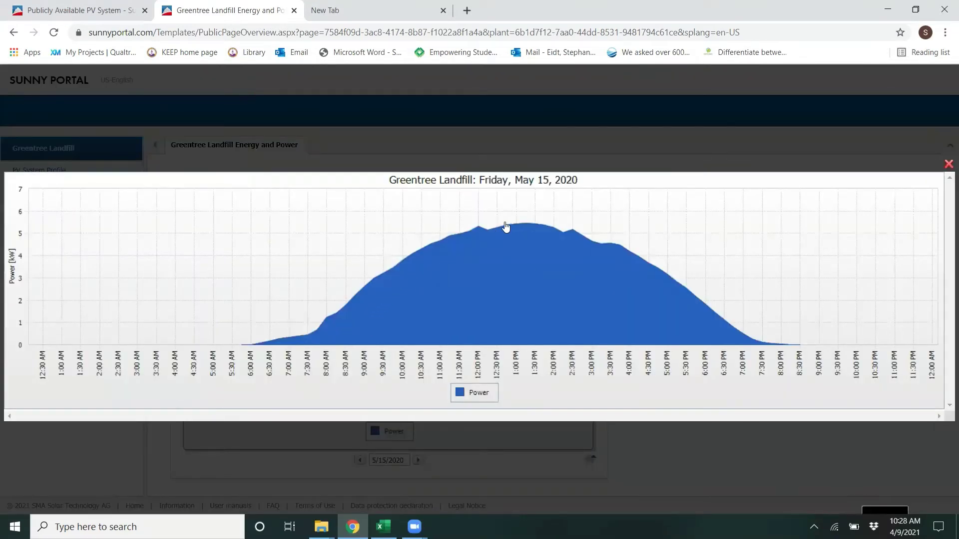
{"action": "mouse_move", "coordinate": [503, 255]}
{"action": "mouse_move", "coordinate": [613, 265]}
{"action": "mouse_move", "coordinate": [657, 300]}
{"action": "mouse_move", "coordinate": [708, 322]}
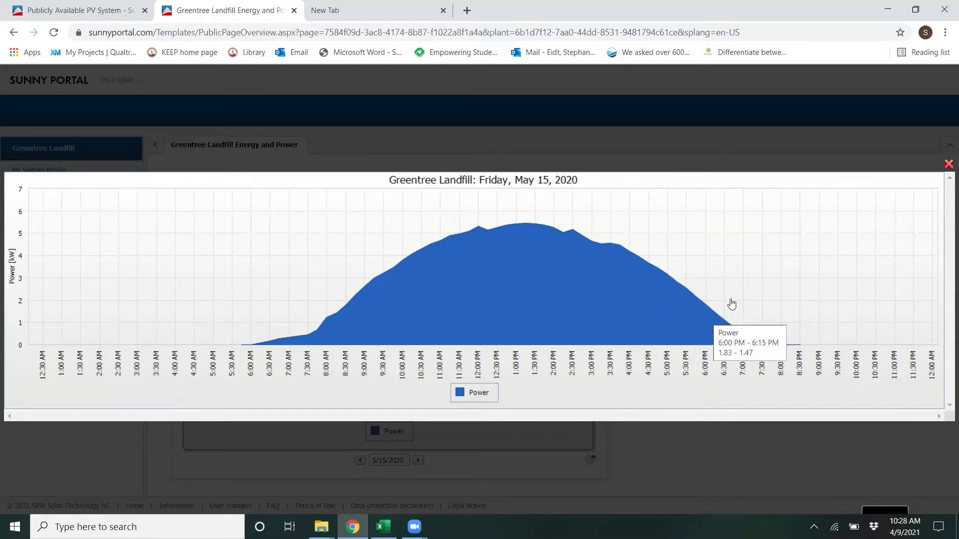
{"action": "left_click", "coordinate": [948, 164]}
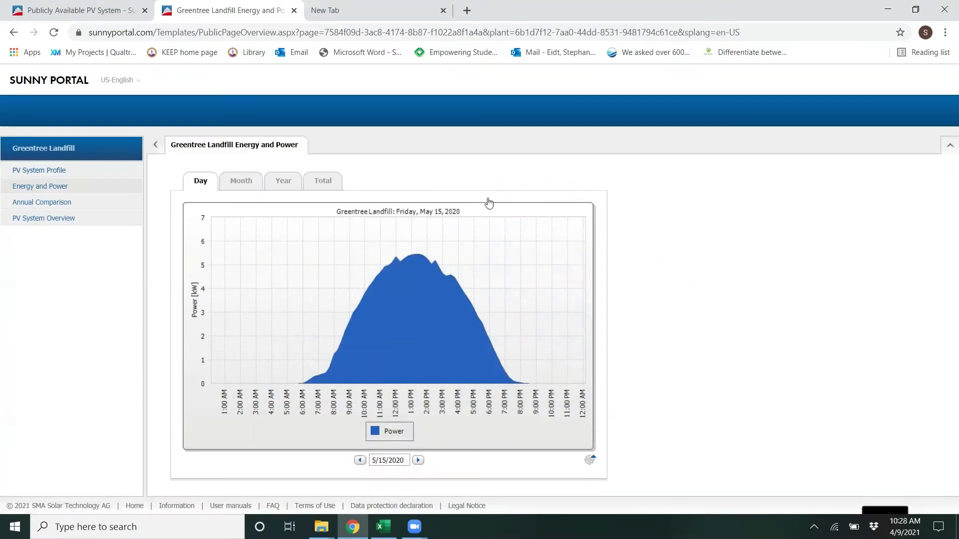
- Switch to the monthly total yield chart and show April 2020
{"action": "left_click", "coordinate": [247, 184]}
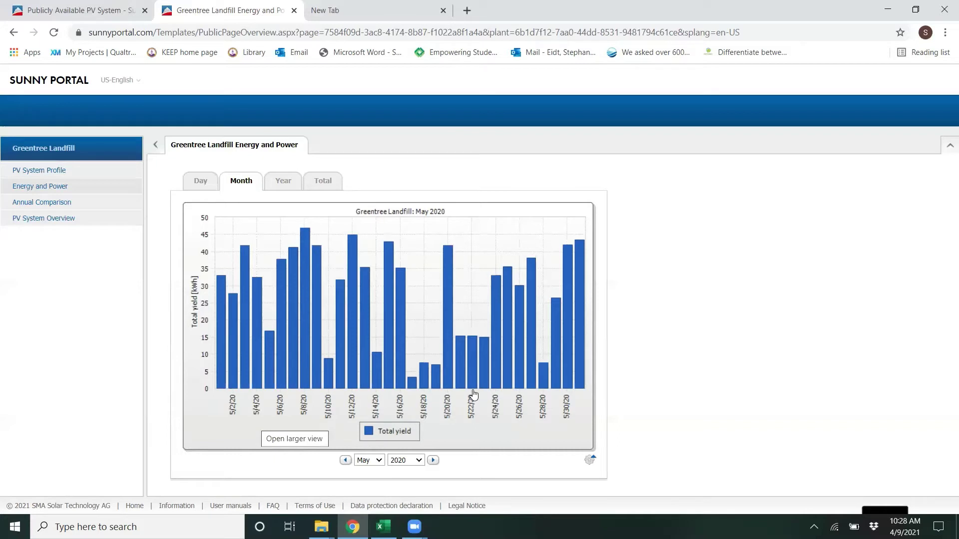
{"action": "left_click", "coordinate": [345, 461]}
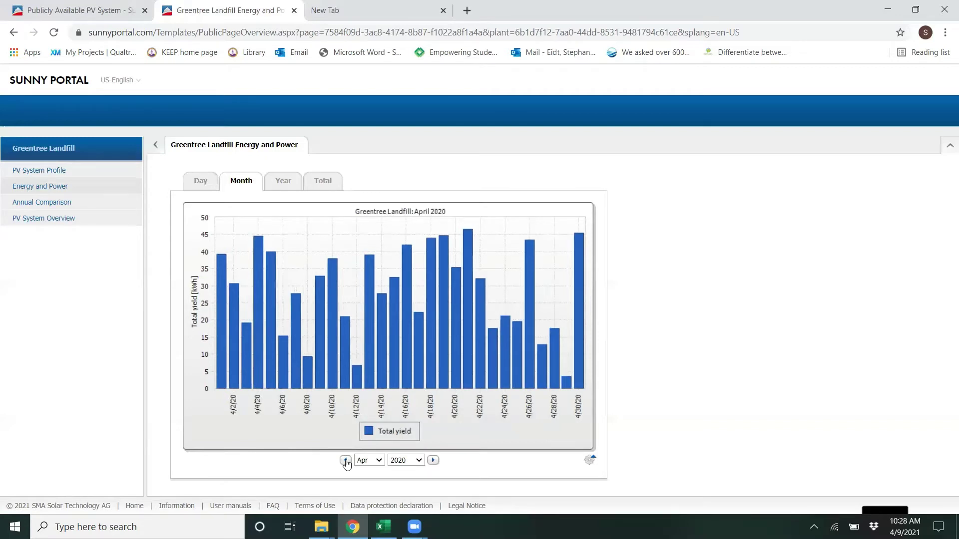
- Go back month by month to February 2020 and inspect its daily total yields in the enlarged chart
{"action": "left_click", "coordinate": [346, 460]}
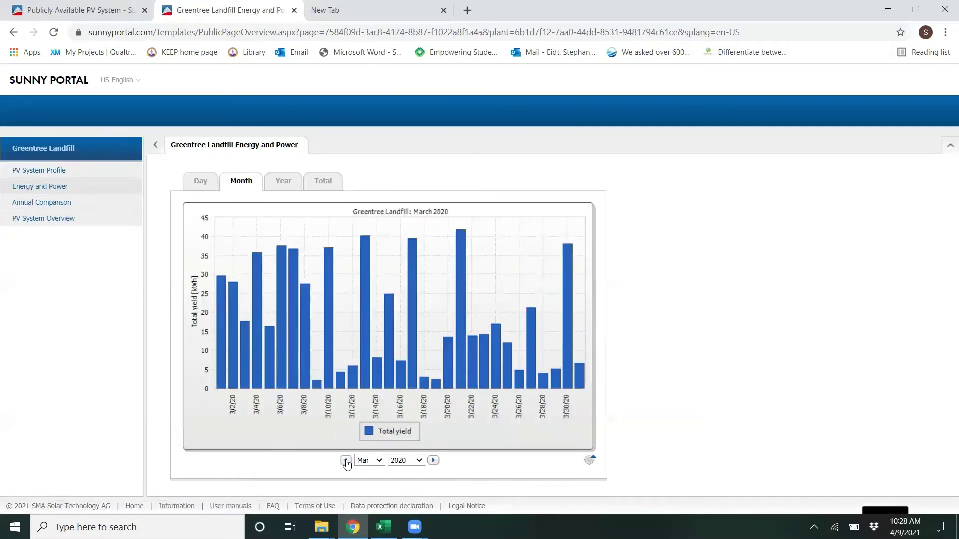
{"action": "left_click", "coordinate": [345, 460]}
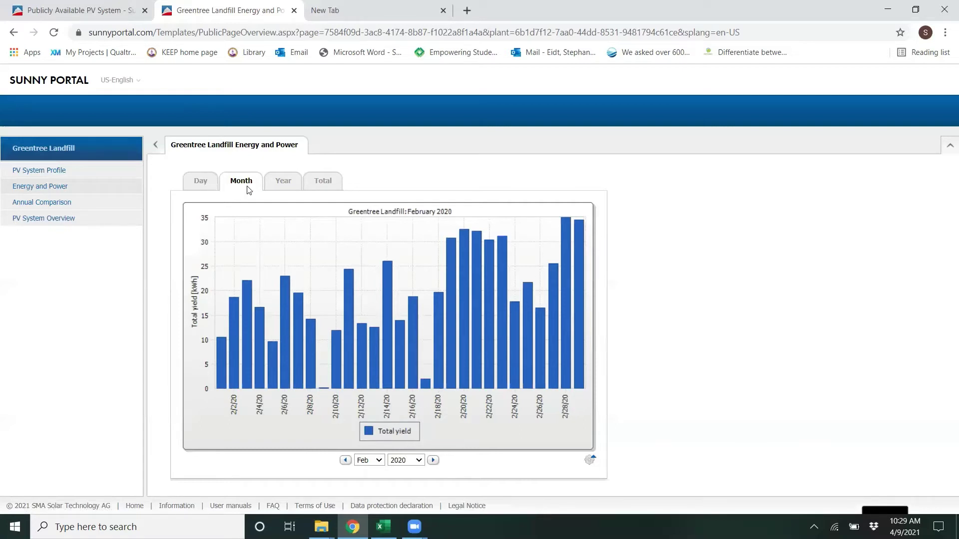
{"action": "left_click", "coordinate": [286, 305]}
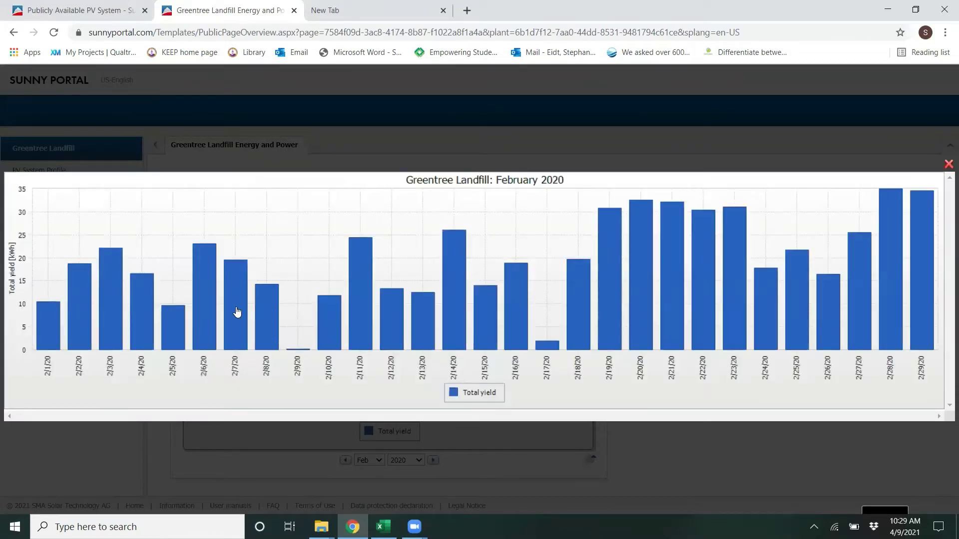
{"action": "left_click", "coordinate": [211, 311]}
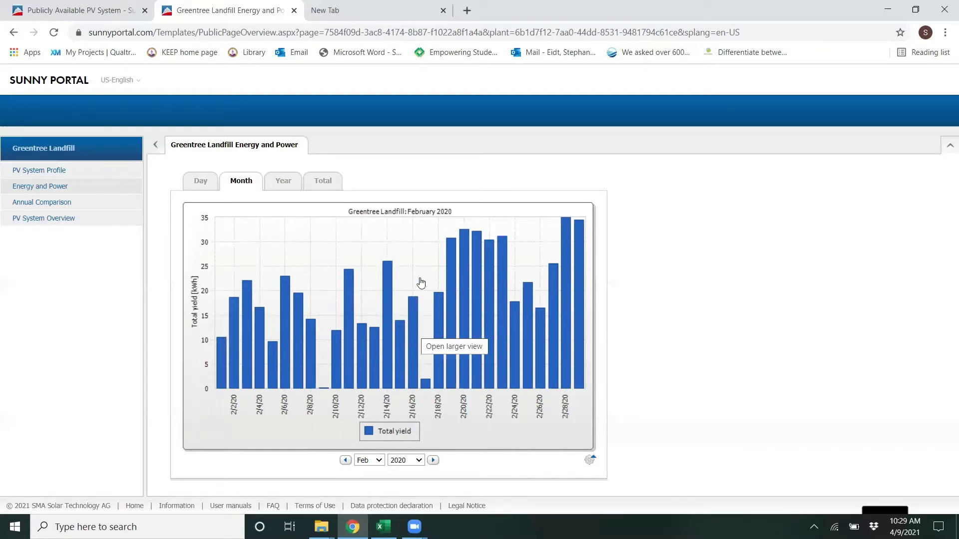
- Review the 2020 yearly chart of monthly yields, and display the total yield chart for all years
{"action": "left_click", "coordinate": [283, 183]}
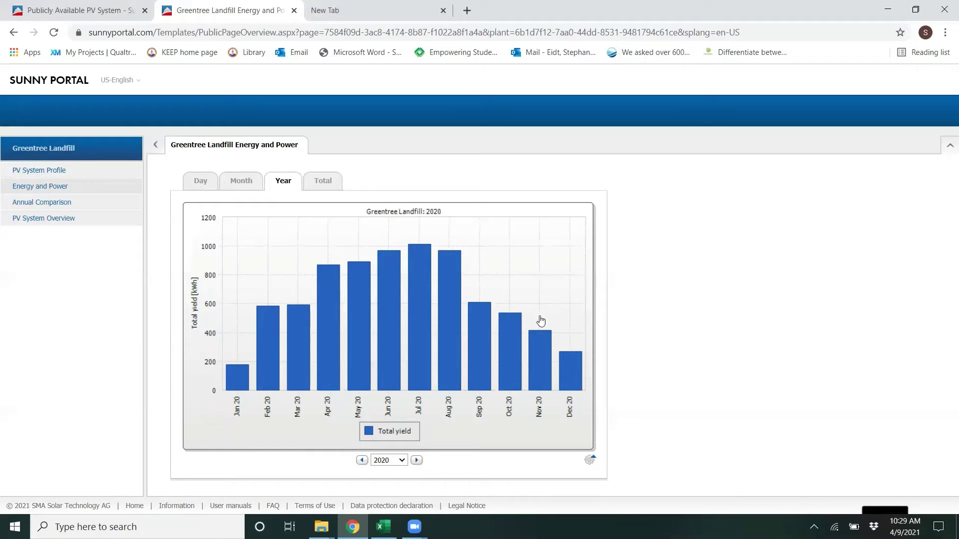
{"action": "mouse_move", "coordinate": [567, 336]}
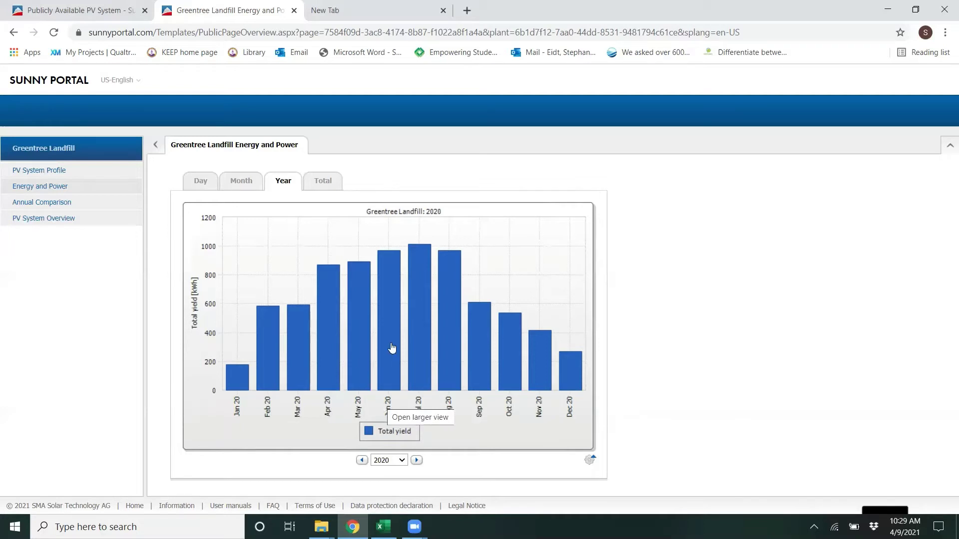
{"action": "left_click", "coordinate": [322, 183]}
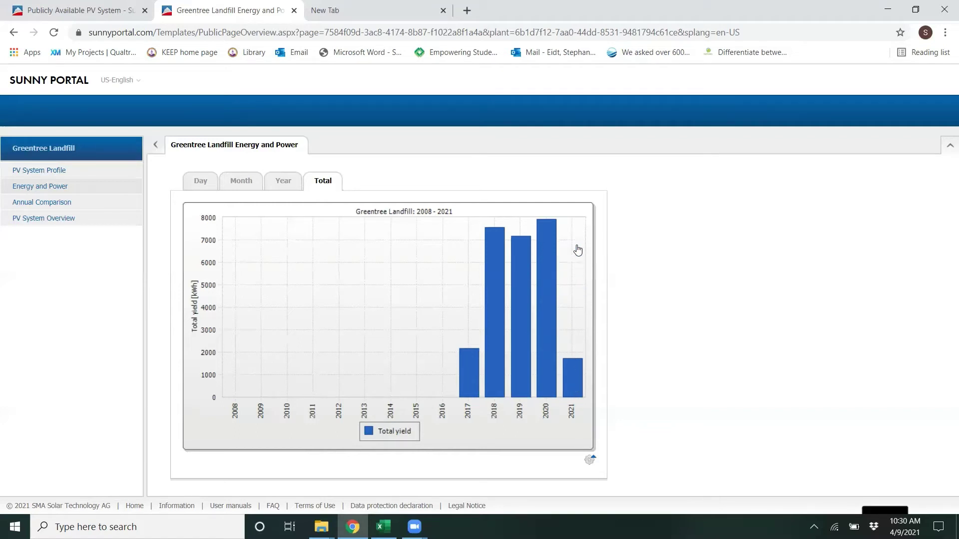
- Review the Greentree Landfill PV System Overview, and examine the system power and equipment details in its PV System Profile
{"action": "left_click", "coordinate": [67, 220]}
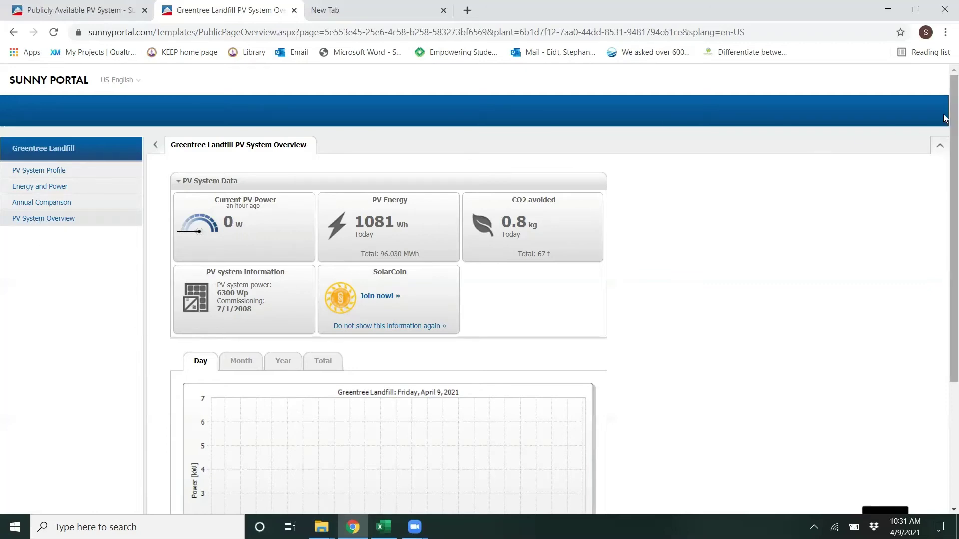
{"action": "left_click_drag", "start_coordinate": [953, 142], "coordinate": [946, 101]}
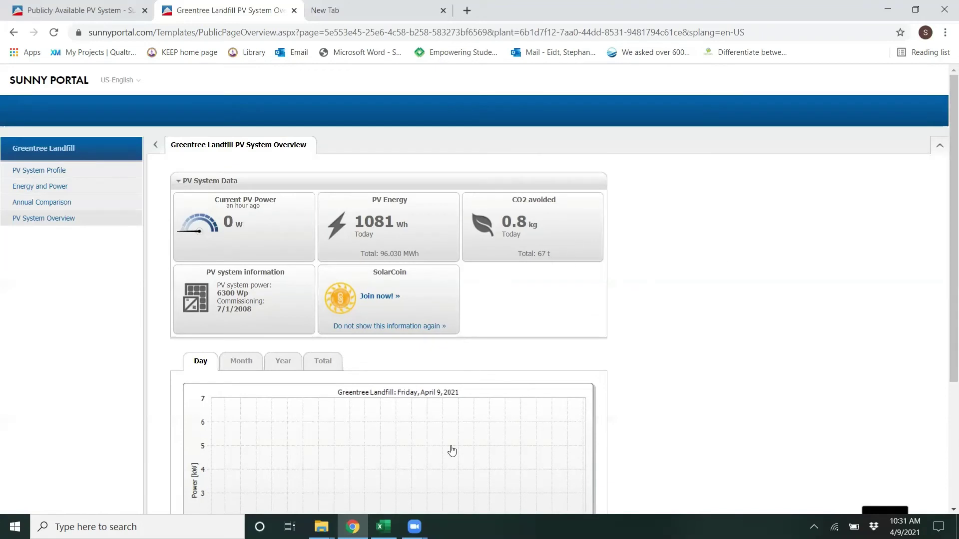
{"action": "left_click", "coordinate": [52, 170]}
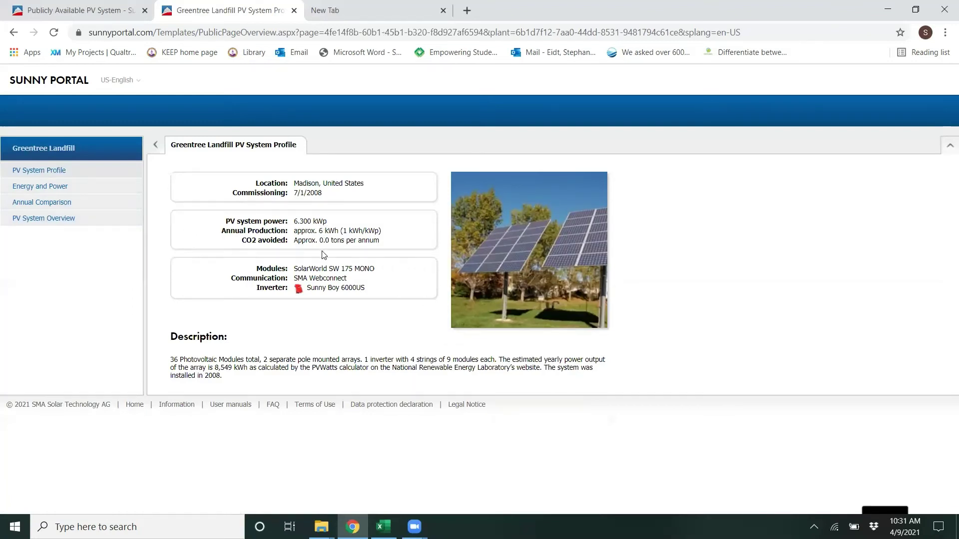
{"action": "triple_click", "coordinate": [291, 220]}
{"action": "left_click", "coordinate": [305, 213]}
- Return to the list of publicly available PV systems in Madison, look through it, and clear the text selection
{"action": "left_click", "coordinate": [68, 4]}
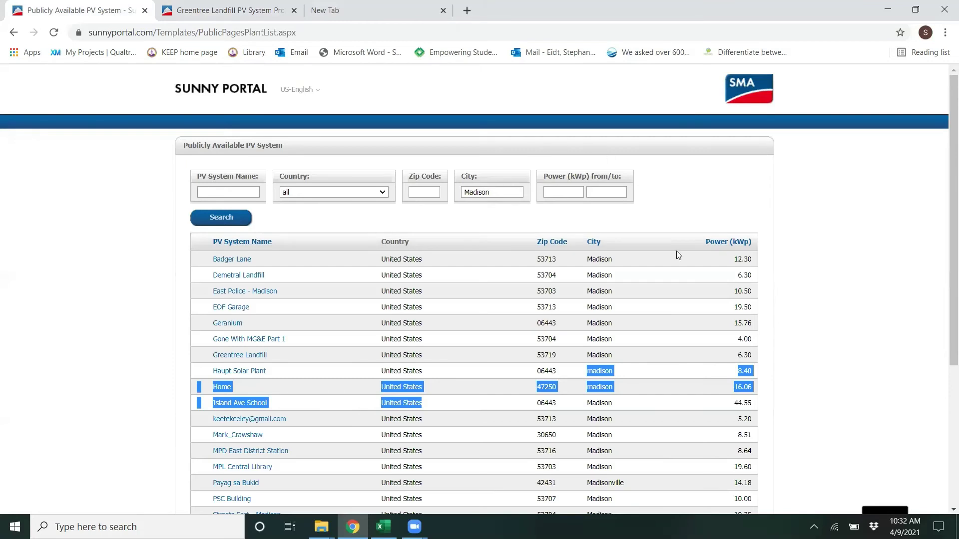
{"action": "left_click_drag", "start_coordinate": [952, 109], "coordinate": [944, 163]}
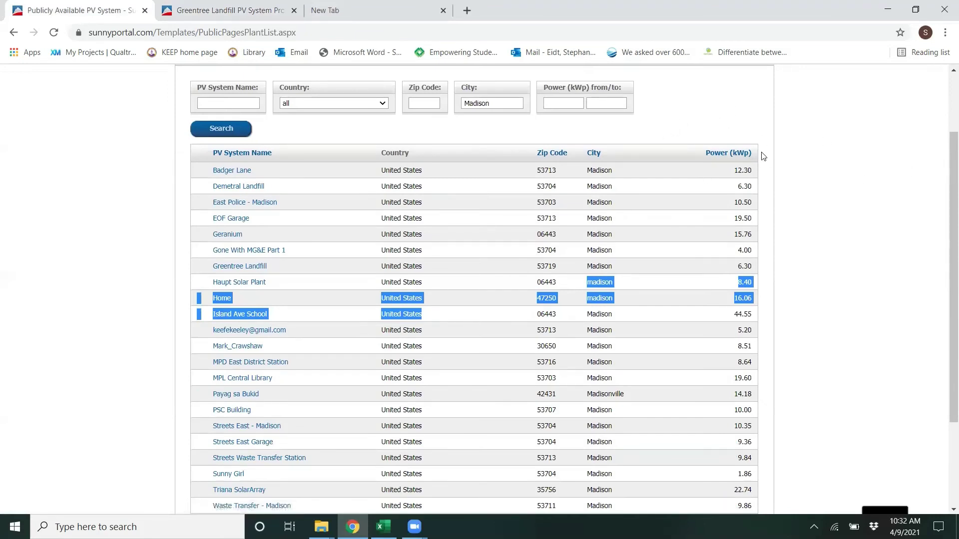
{"action": "left_click", "coordinate": [803, 147]}
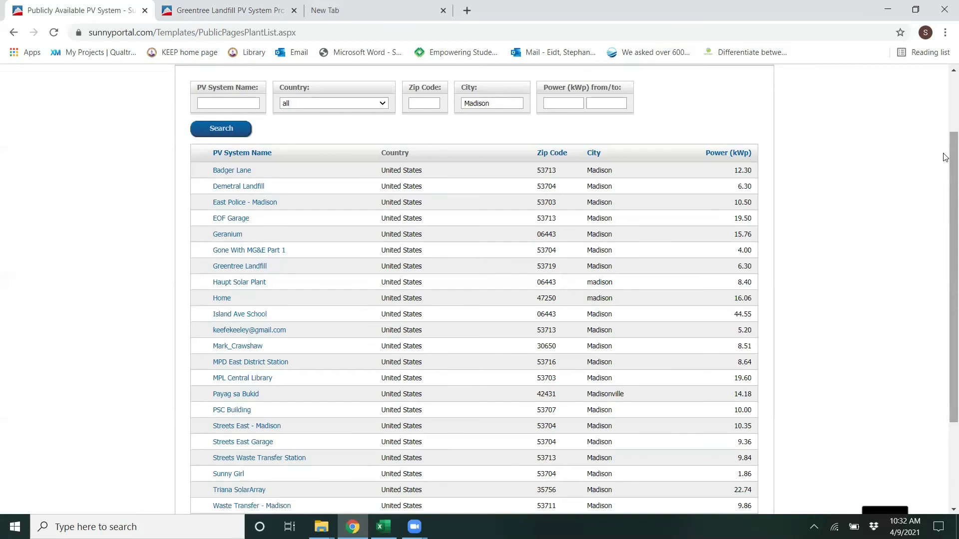
{"action": "left_click_drag", "start_coordinate": [945, 158], "coordinate": [945, 95]}
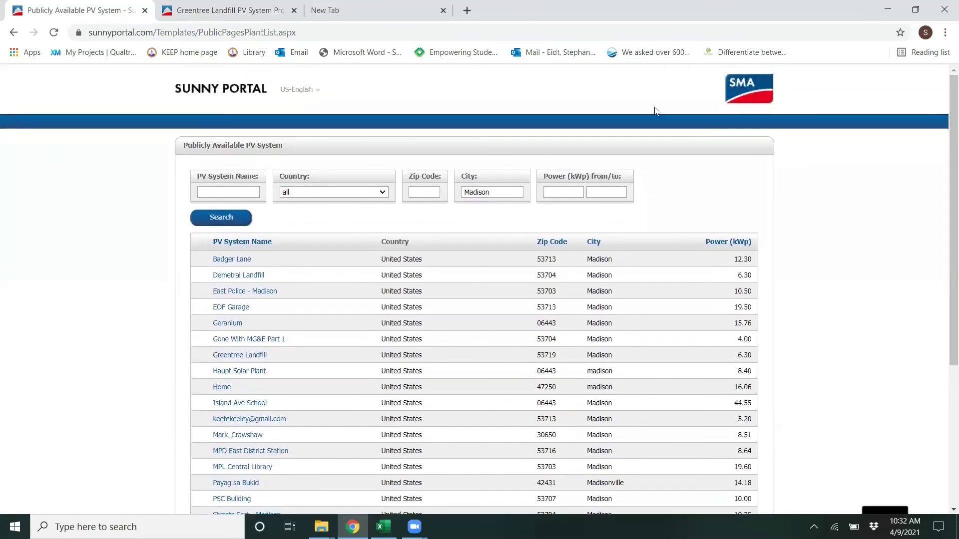